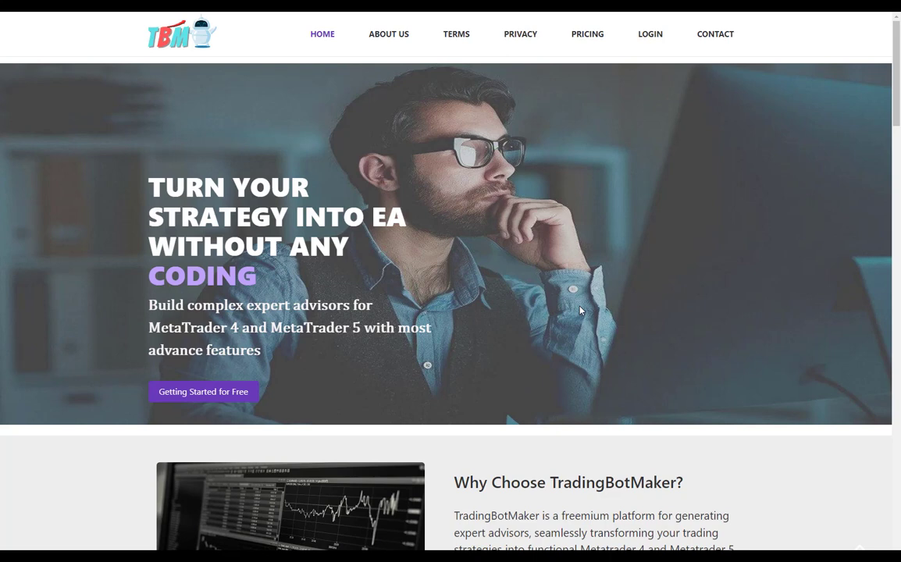
View the TradingBotMaker pricing plans, then reload the homepage.
{"action": "left_click", "coordinate": [598, 39]}
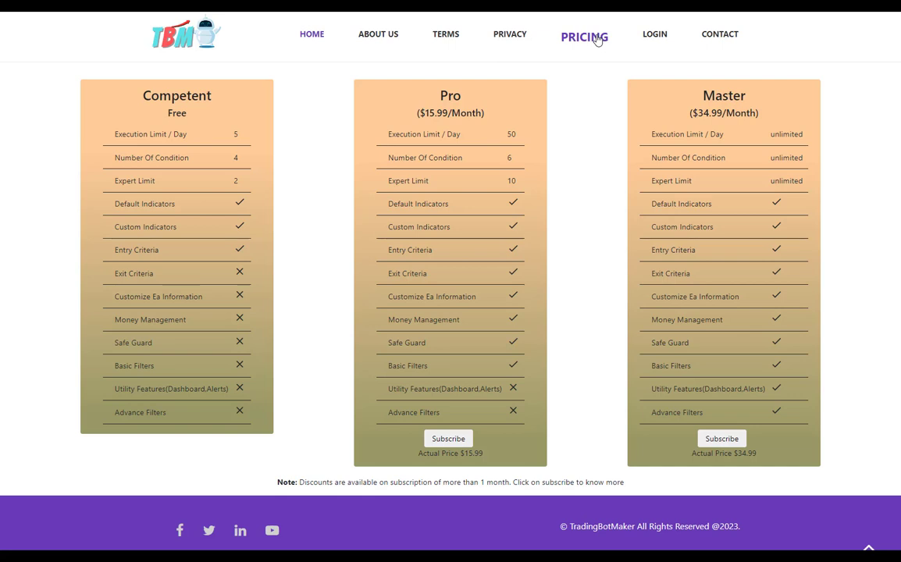
{"action": "left_click", "coordinate": [45, 41]}
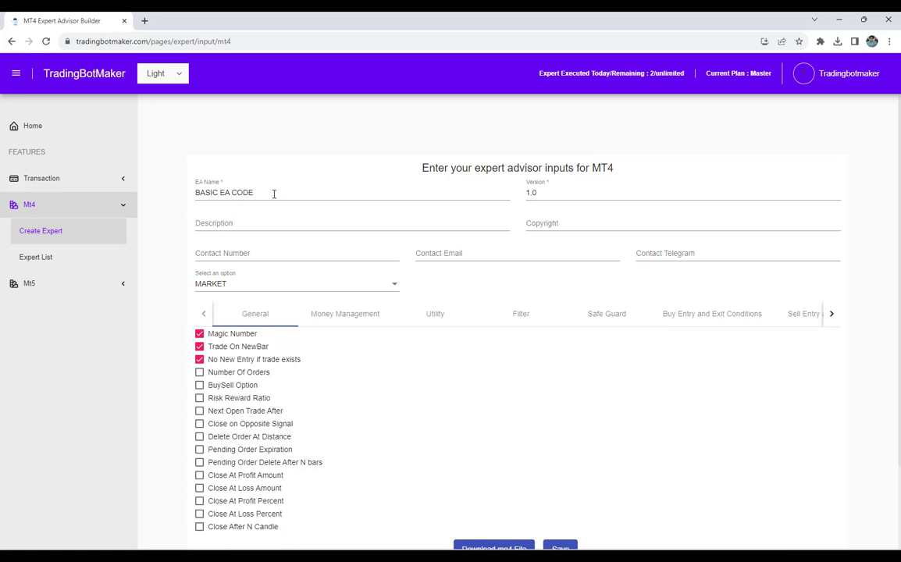
Name the EA 'Ma CrossOver Strategy' and describe its 10/20 period SMA crossover buy/sell logic.
{"action": "triple_click", "coordinate": [274, 192]}
{"action": "type", "text": "Ma "}
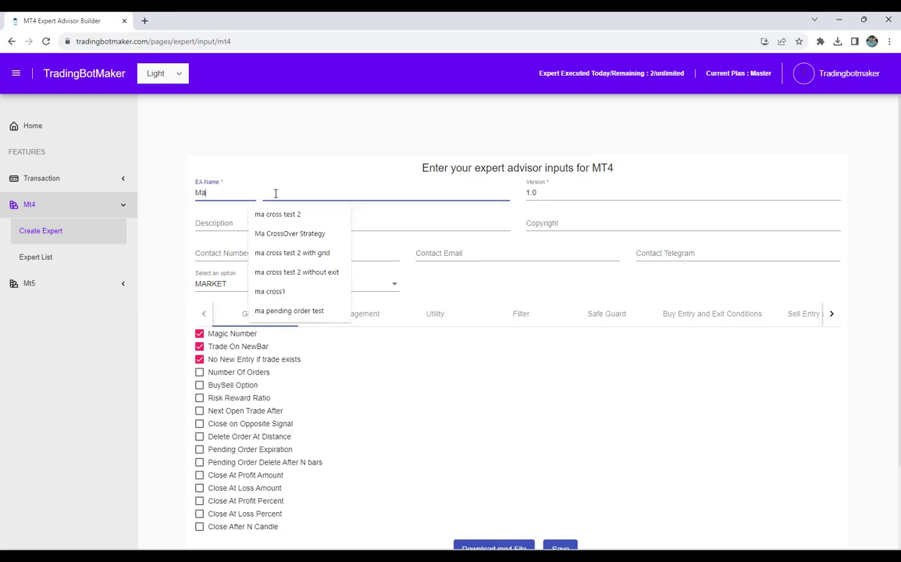
{"action": "type", "text": "Crossov"}
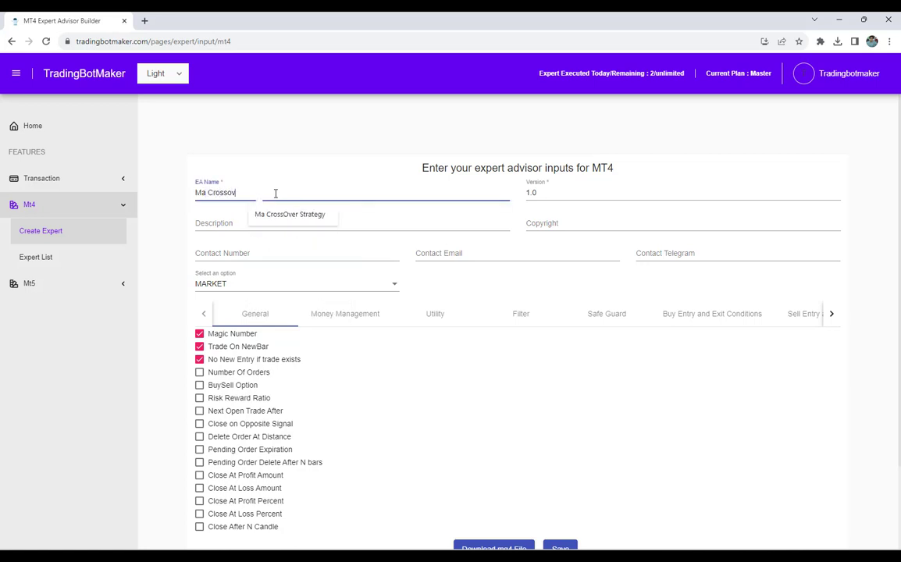
{"action": "left_click", "coordinate": [283, 216]}
{"action": "left_click", "coordinate": [283, 222]}
{"action": "type", "text": "this"}
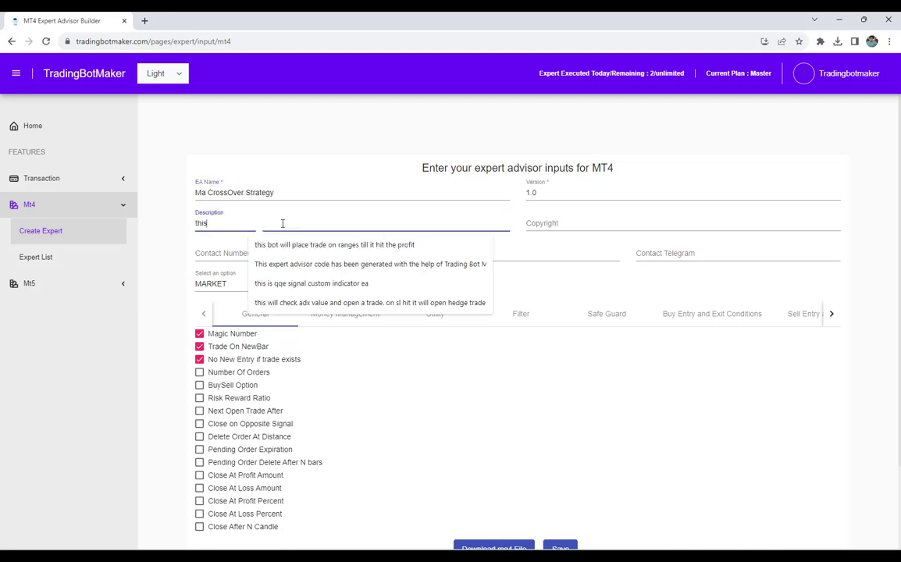
{"action": "type", "text": " strategy will buy on 10 and 20 period sma cros"}
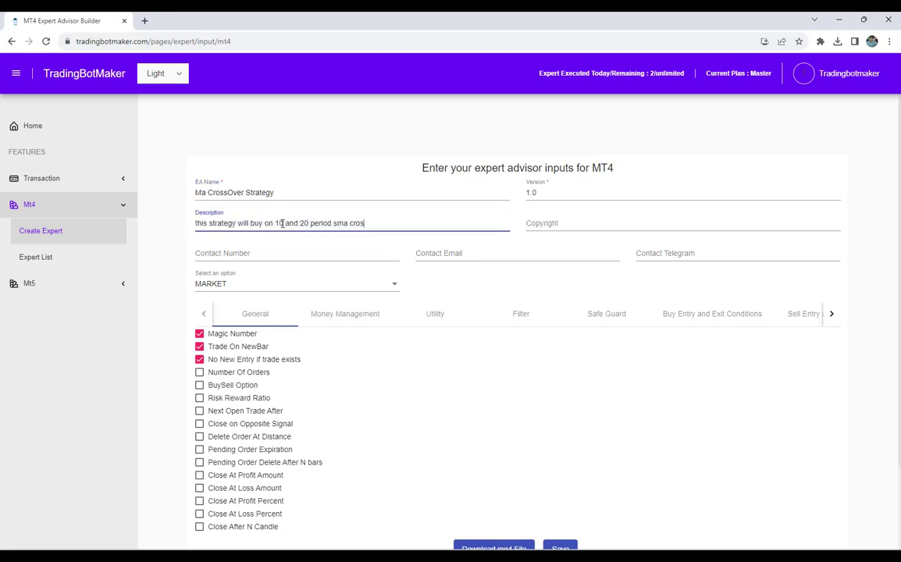
{"action": "type", "text": "sover and sell for the reverse"}
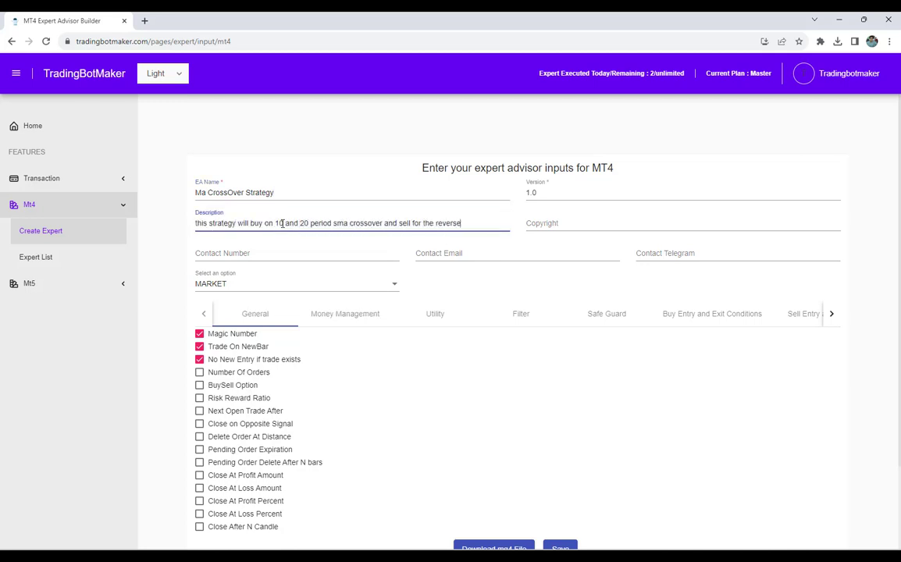
Set the copyright to 'tradingbotmaker' and enter the support contact e-mail.
{"action": "left_click", "coordinate": [547, 224]}
{"action": "type", "text": "tradingbotmaker"}
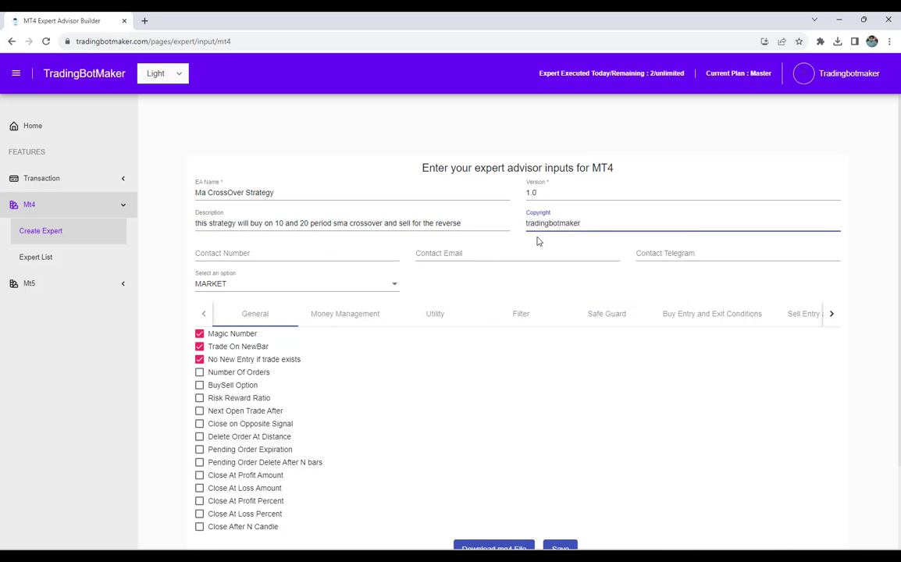
{"action": "left_click", "coordinate": [512, 256]}
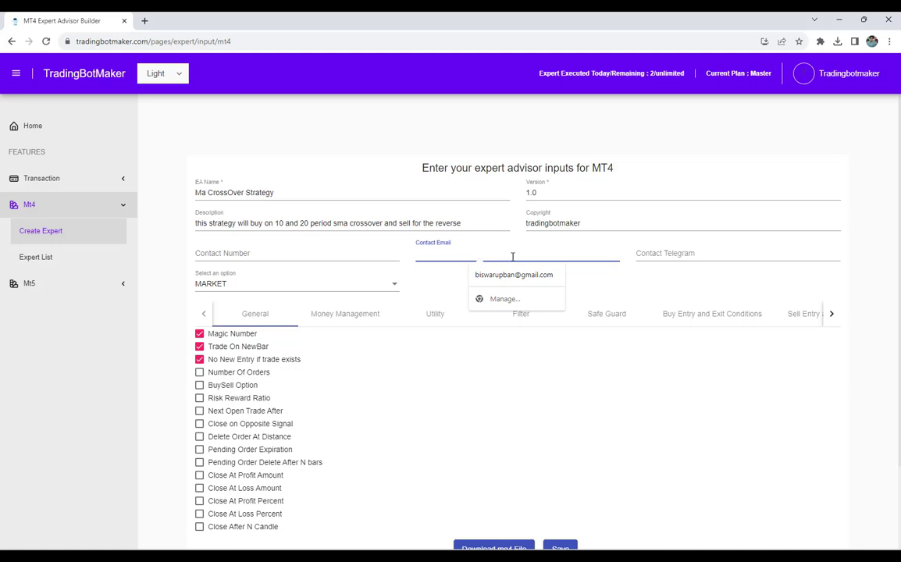
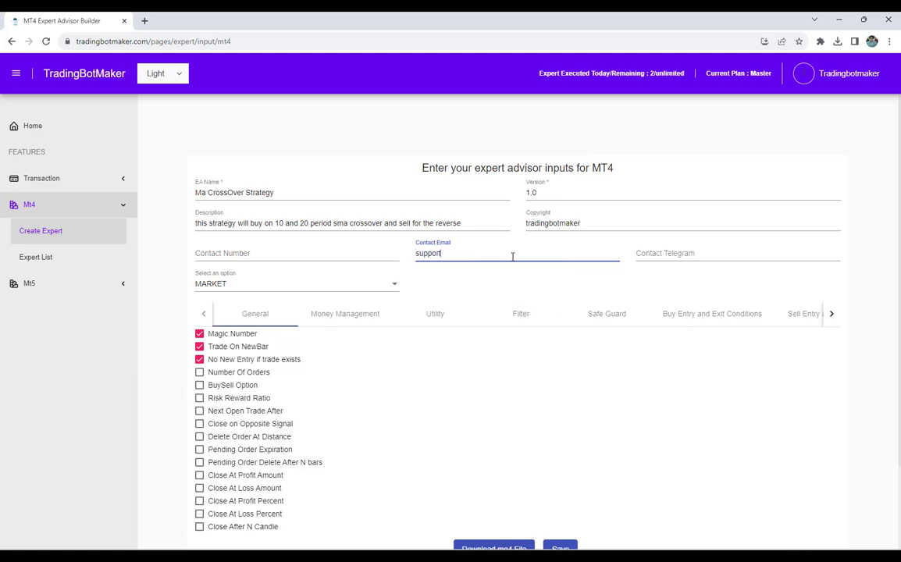
Make the first buy condition moving_average(10) > moving_average(20) on PERIOD_CURRENT, then add a second row.
{"action": "left_click", "coordinate": [756, 314]}
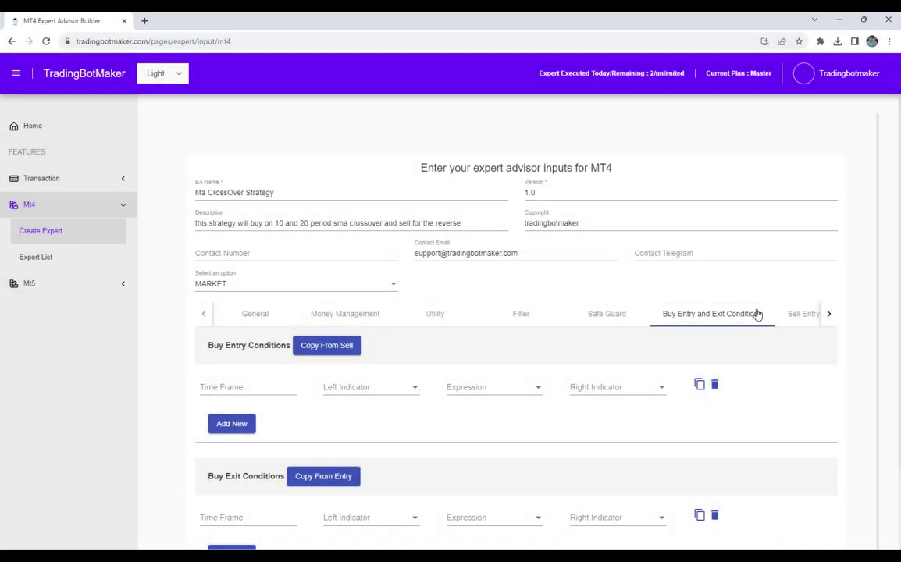
{"action": "scroll", "coordinate": [756, 314], "scroll_direction": "down", "scroll_amount": 1}
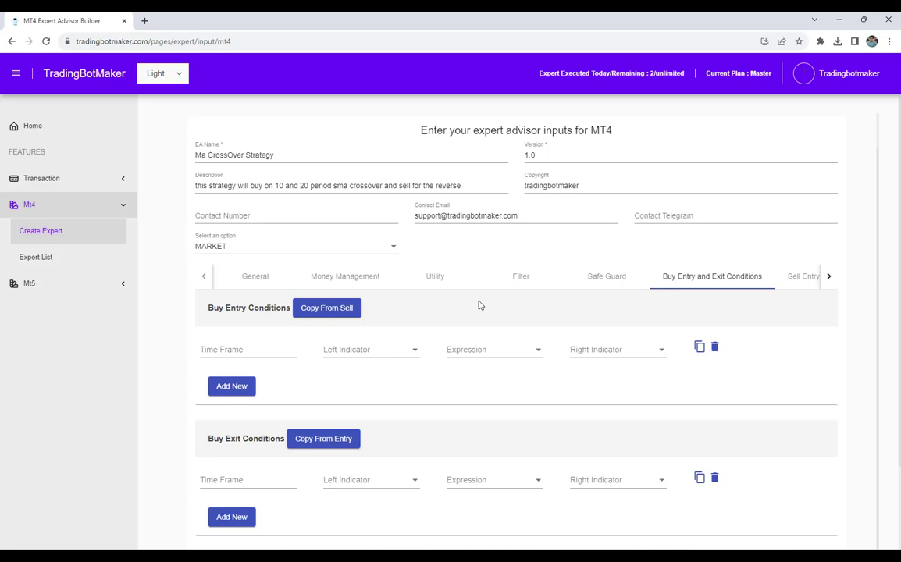
{"action": "left_click", "coordinate": [224, 350]}
{"action": "left_click", "coordinate": [228, 370]}
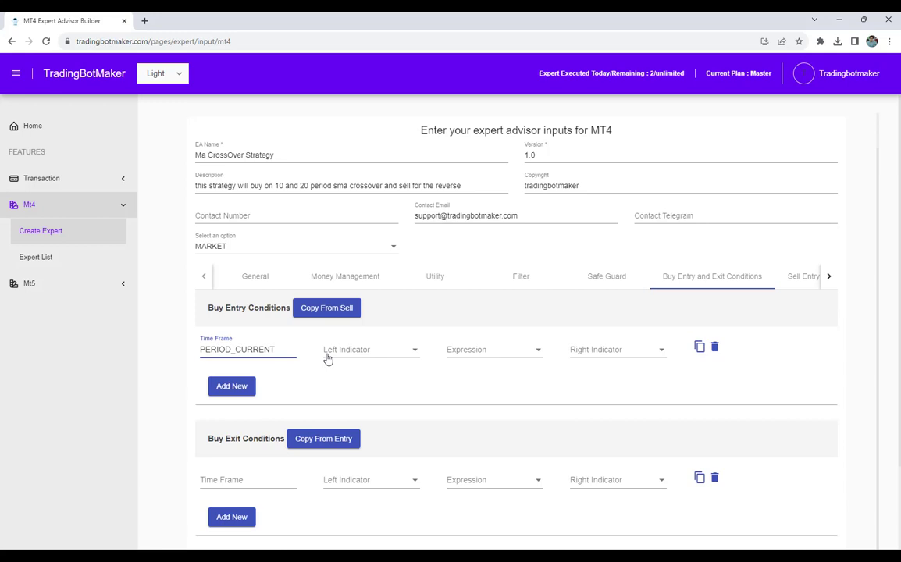
{"action": "left_click", "coordinate": [332, 351]}
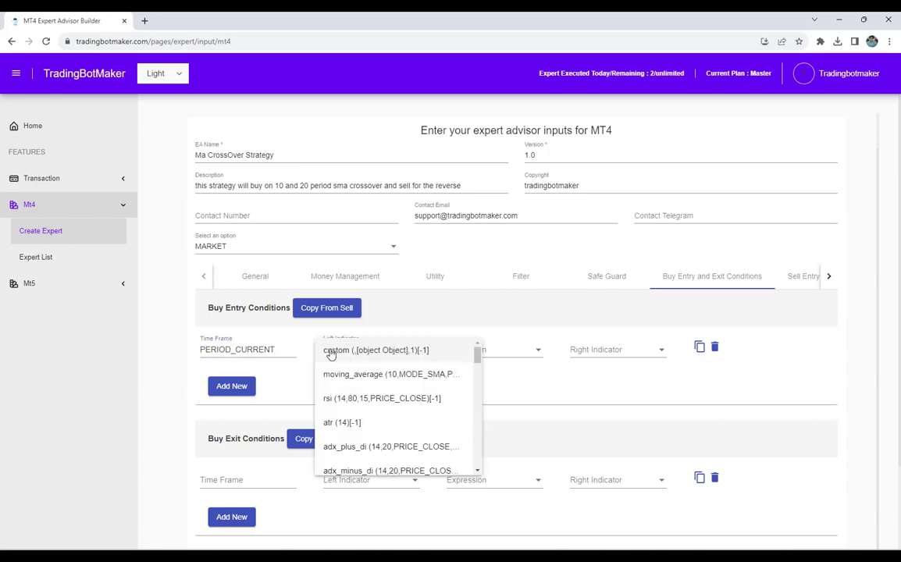
{"action": "left_click", "coordinate": [340, 374]}
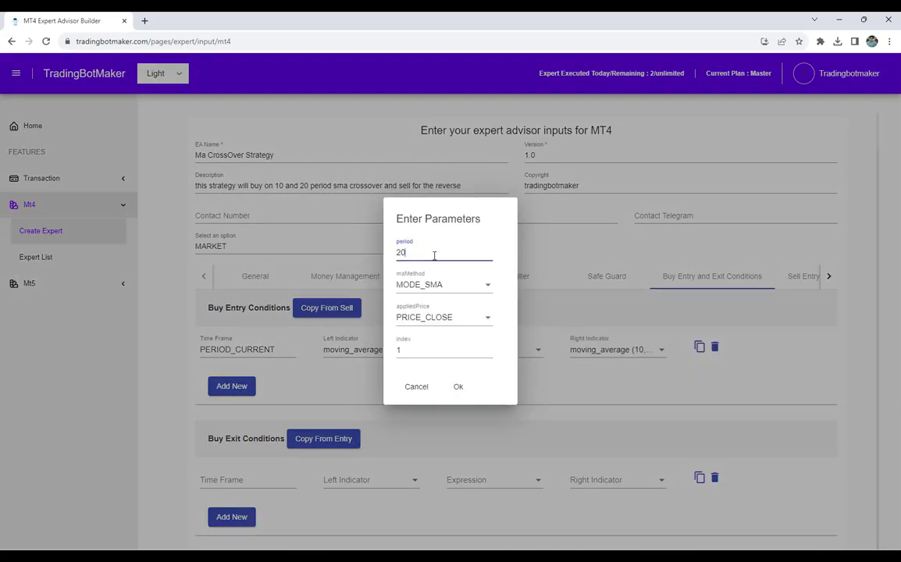
{"action": "left_click", "coordinate": [458, 385]}
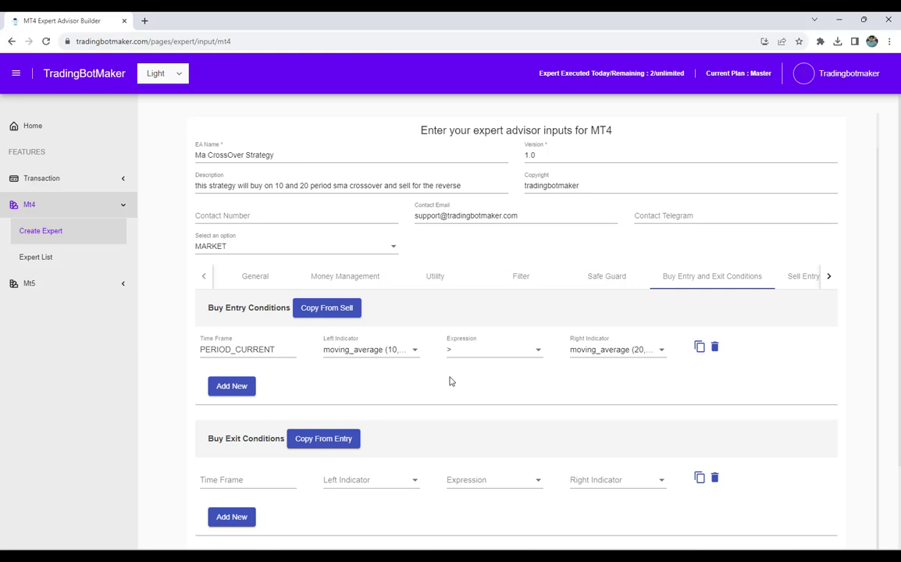
{"action": "left_click", "coordinate": [232, 386]}
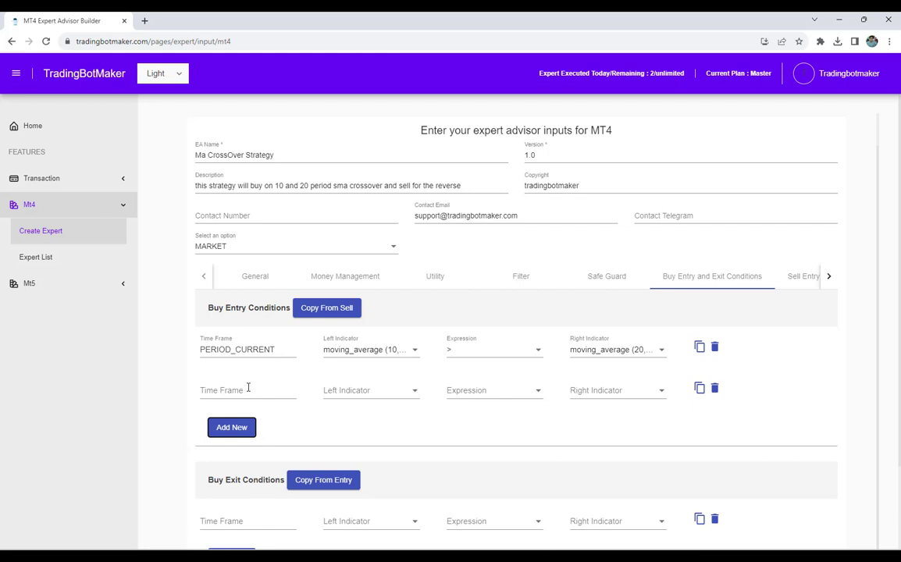
Build the second buy row as moving_average(10) < moving_average(20), index 2, on PERIOD_CURRENT.
{"action": "left_click", "coordinate": [249, 389]}
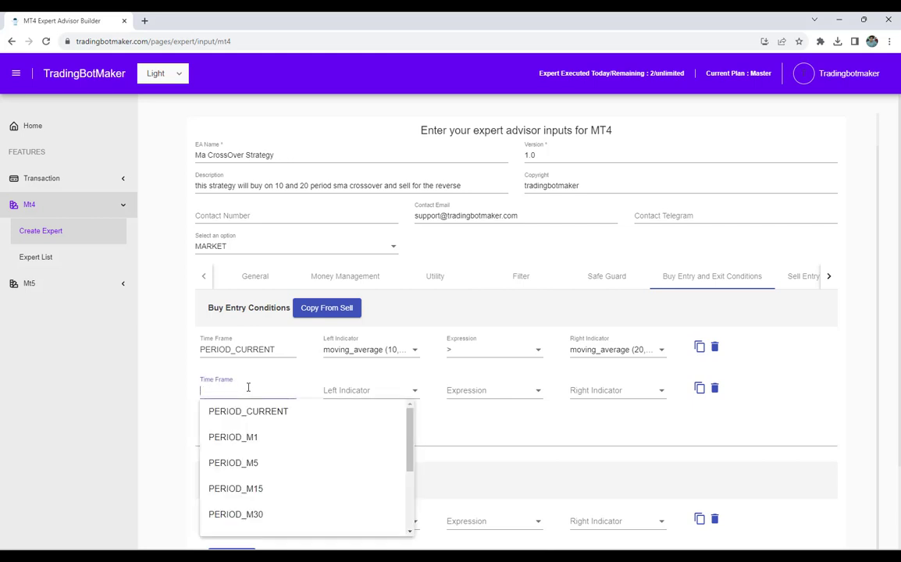
{"action": "left_click", "coordinate": [344, 412]}
{"action": "left_click", "coordinate": [382, 395]}
{"action": "left_click", "coordinate": [373, 417]}
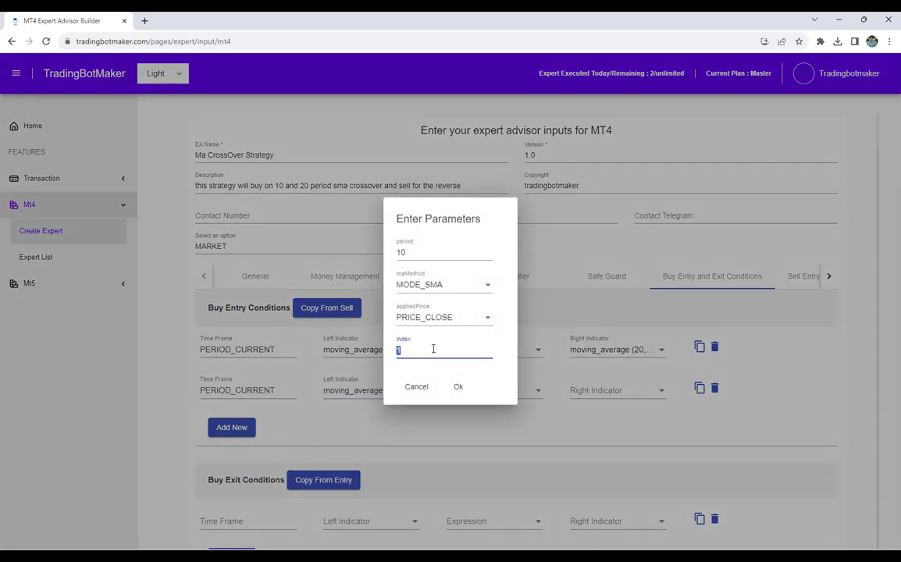
{"action": "left_click", "coordinate": [458, 386]}
{"action": "left_click", "coordinate": [598, 390]}
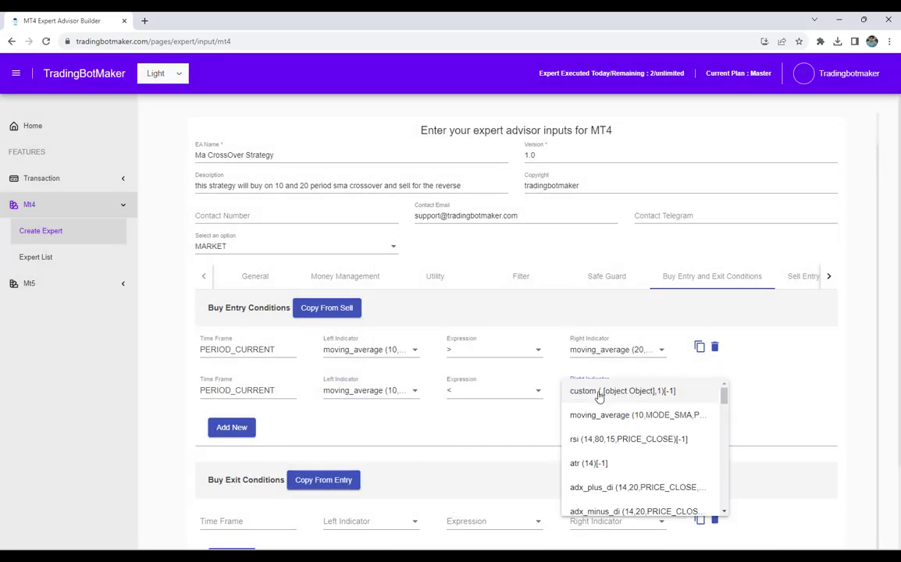
{"action": "type", "text": "2"}
{"action": "double_click", "coordinate": [400, 254]}
{"action": "type", "text": "20"}
{"action": "left_click", "coordinate": [451, 391]}
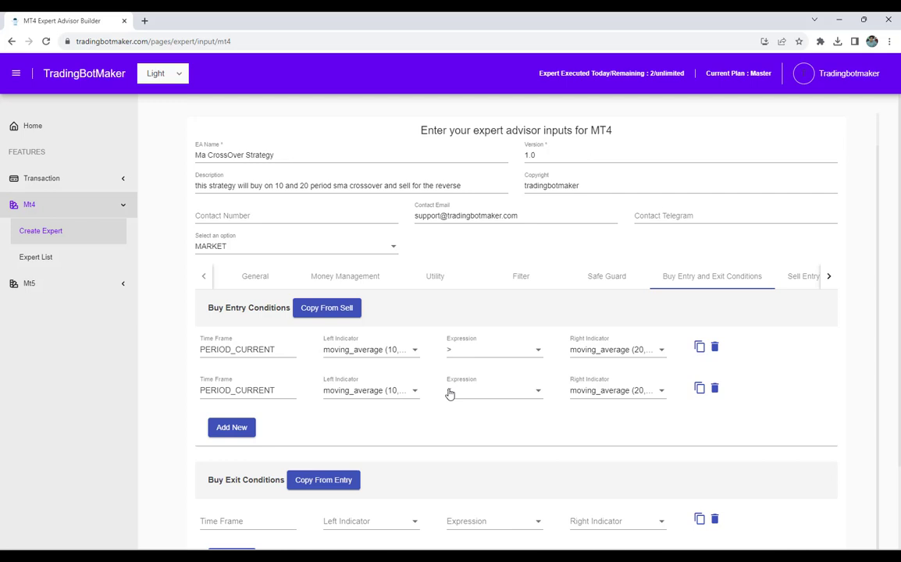
{"action": "left_click", "coordinate": [451, 394]}
Replace that row with a duplicate of the first condition, re-set to MA(10) < MA(20) with index 2.
{"action": "left_click", "coordinate": [714, 389]}
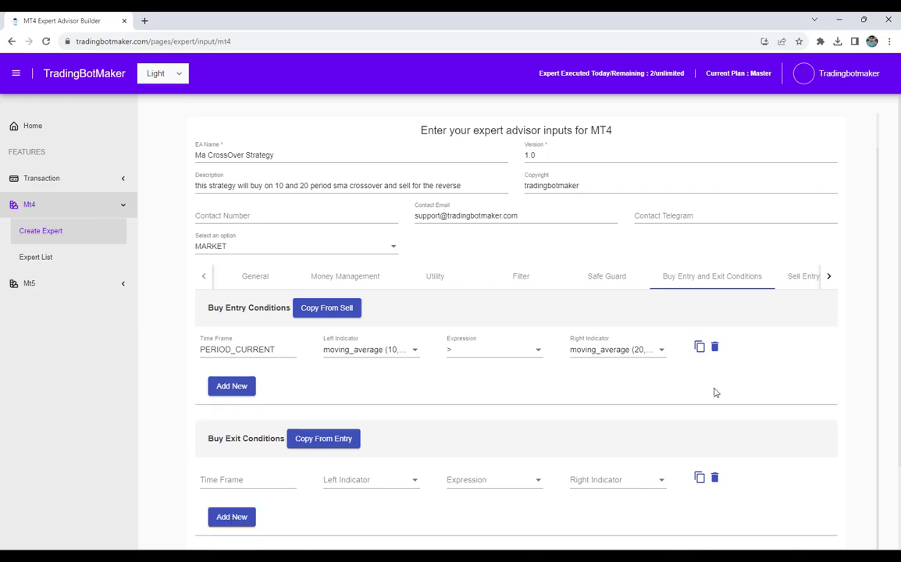
{"action": "left_click", "coordinate": [700, 347]}
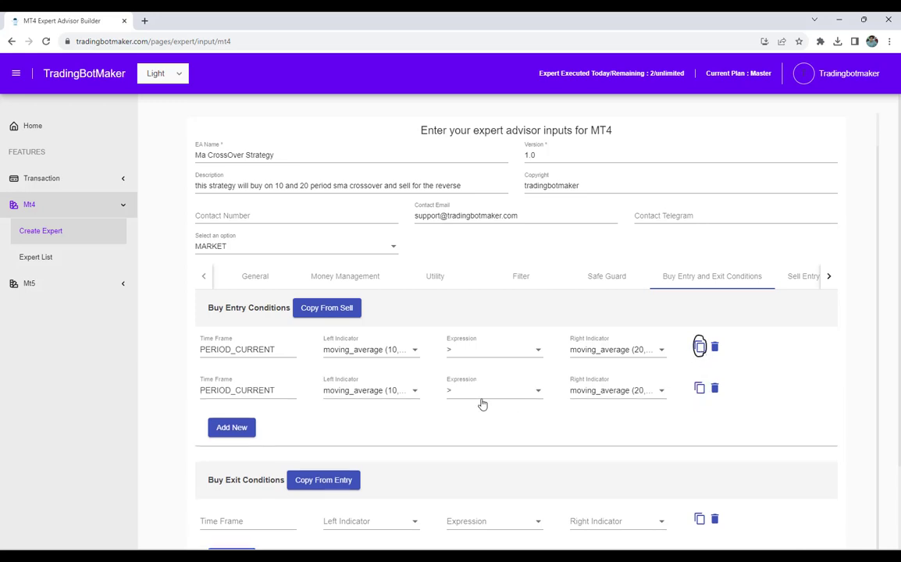
{"action": "left_click", "coordinate": [382, 397]}
{"action": "left_click", "coordinate": [382, 388]}
{"action": "double_click", "coordinate": [410, 352]}
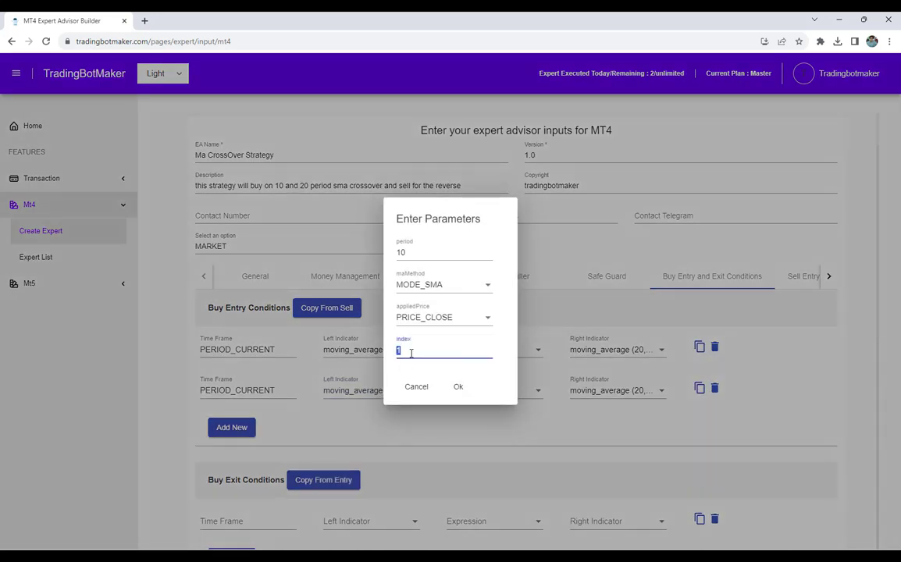
{"action": "left_click", "coordinate": [458, 387]}
{"action": "left_click", "coordinate": [492, 390]}
{"action": "left_click", "coordinate": [461, 403]}
{"action": "left_click", "coordinate": [617, 390]}
{"action": "type", "text": "2"}
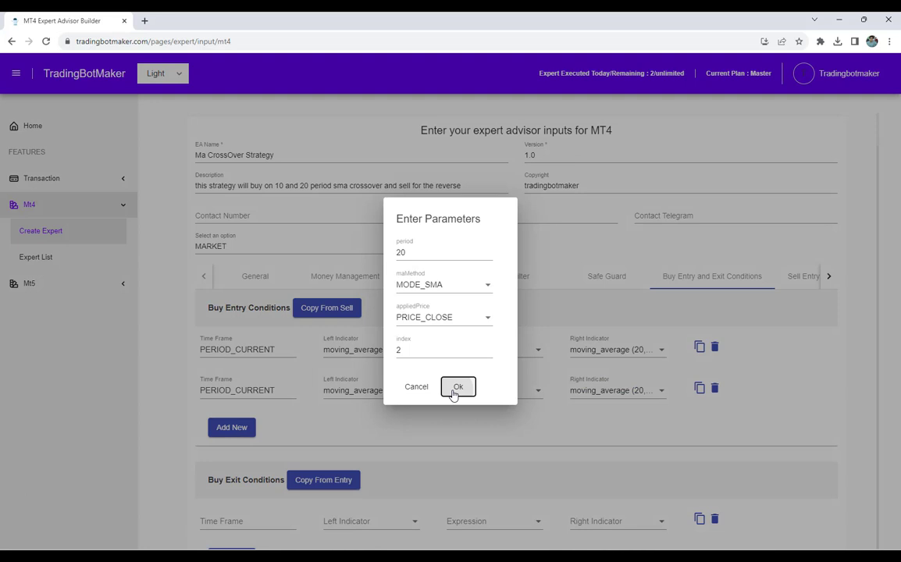
{"action": "left_click", "coordinate": [454, 395]}
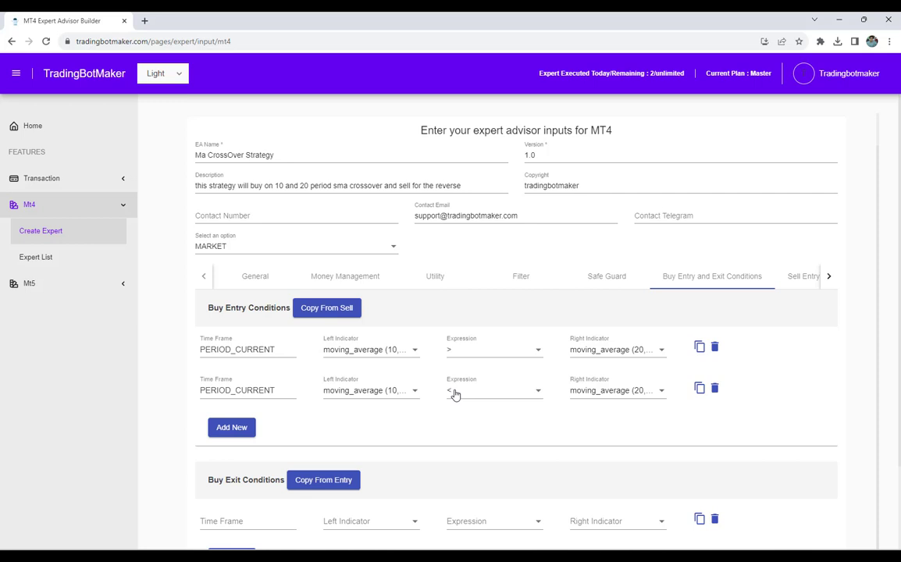
{"action": "scroll", "coordinate": [483, 407], "scroll_direction": "down", "scroll_amount": 1}
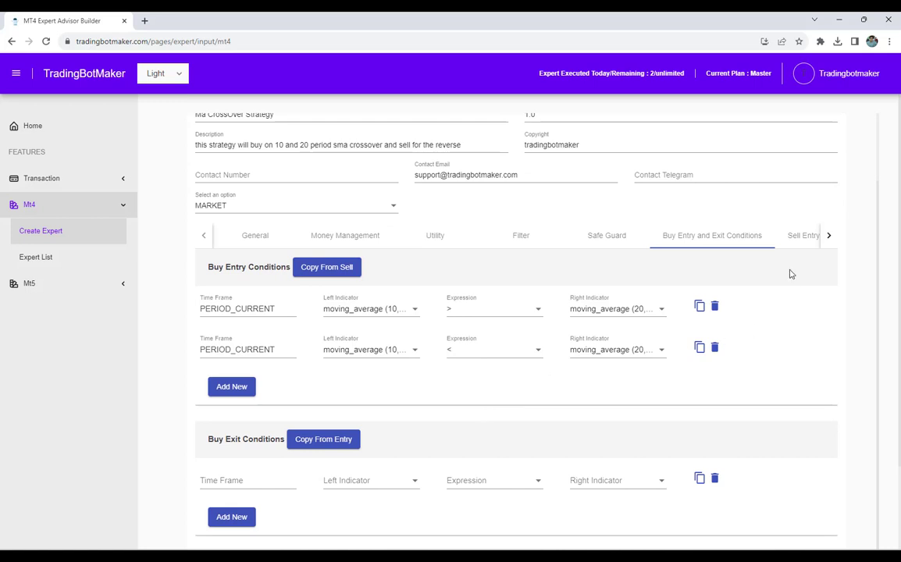
Copy the buy rows into Sell Entry with comparisons reversed: MA(10) < MA(20), then MA(10) > MA(20).
{"action": "left_click", "coordinate": [799, 244]}
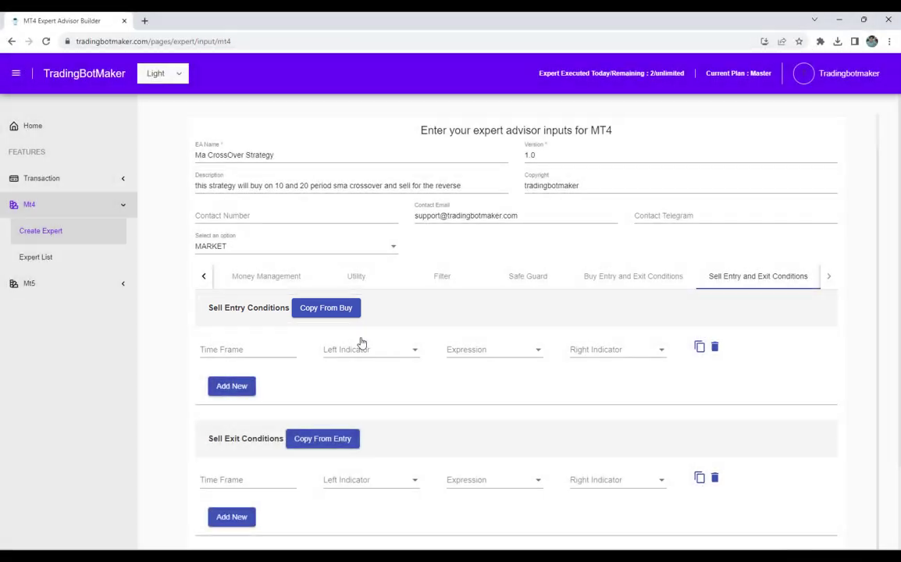
{"action": "left_click", "coordinate": [326, 307]}
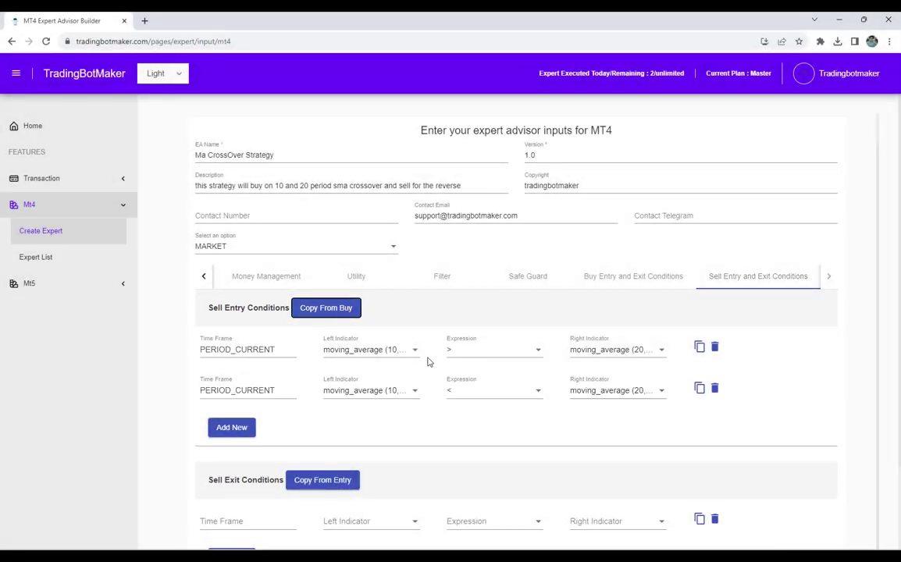
{"action": "left_click", "coordinate": [464, 392]}
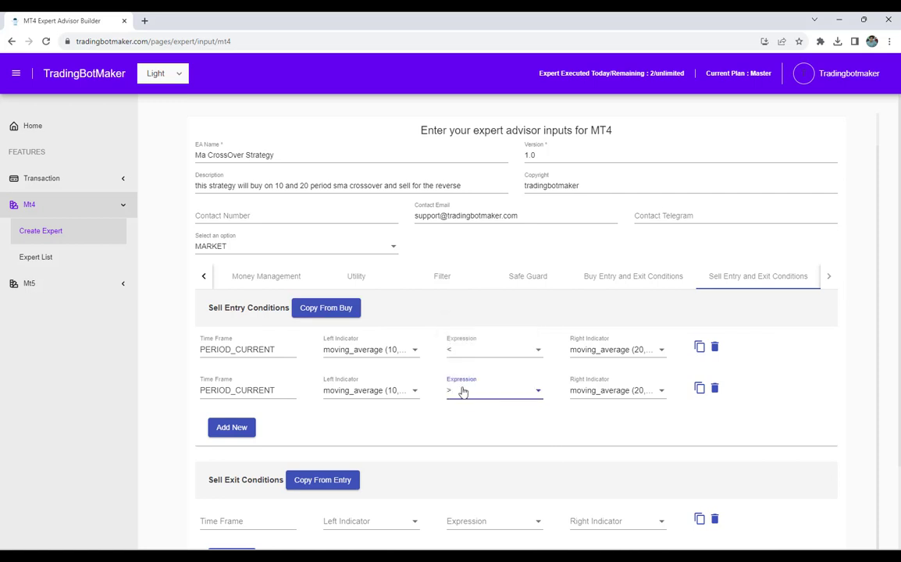
{"action": "scroll", "coordinate": [462, 391], "scroll_direction": "down", "scroll_amount": 1}
{"action": "scroll", "coordinate": [523, 336], "scroll_direction": "down", "scroll_amount": 2}
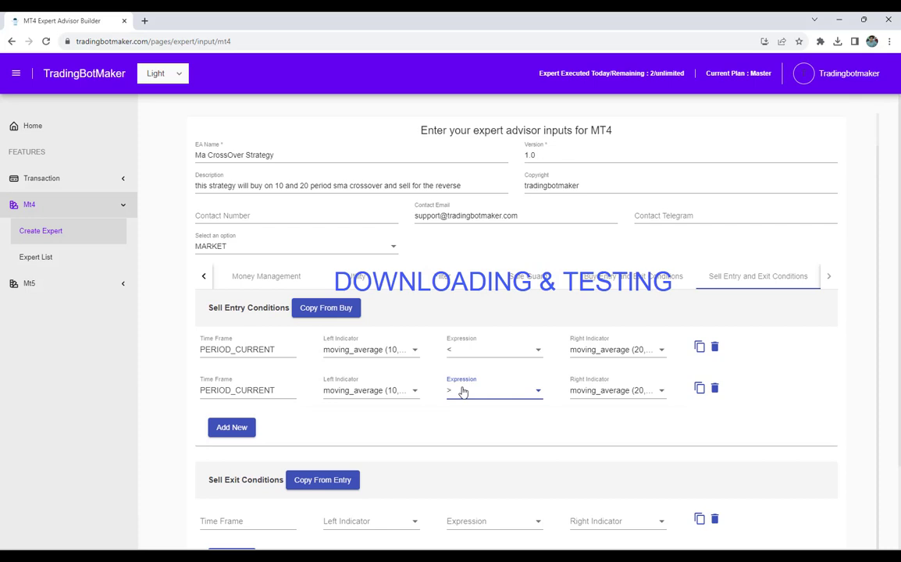
{"action": "scroll", "coordinate": [463, 391], "scroll_direction": "down", "scroll_amount": 1}
{"action": "scroll", "coordinate": [524, 332], "scroll_direction": "down", "scroll_amount": 2}
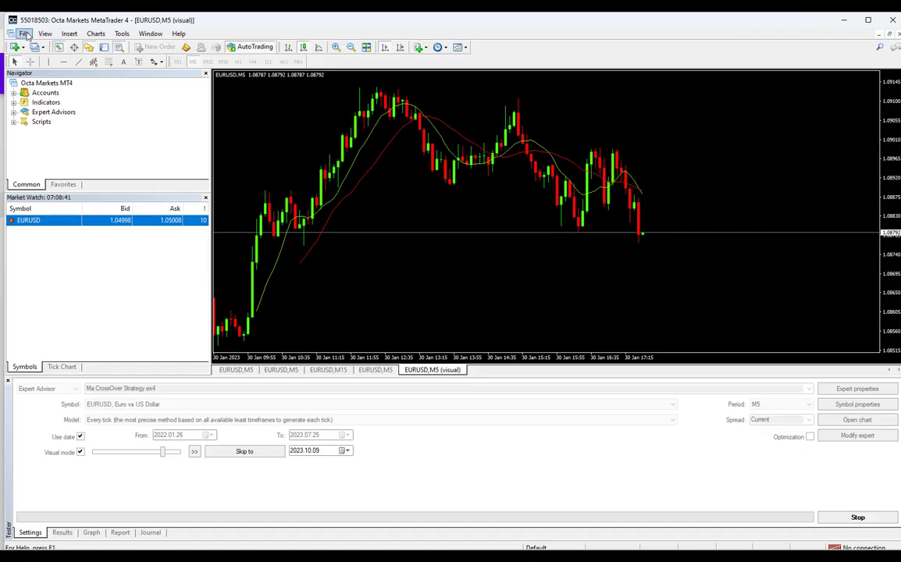
Open Ma CrossOver Strategy.mq4 from the MQL4\Experts data folder in MetaEditor, then return to MetaTrader 4.
{"action": "left_click", "coordinate": [26, 35]}
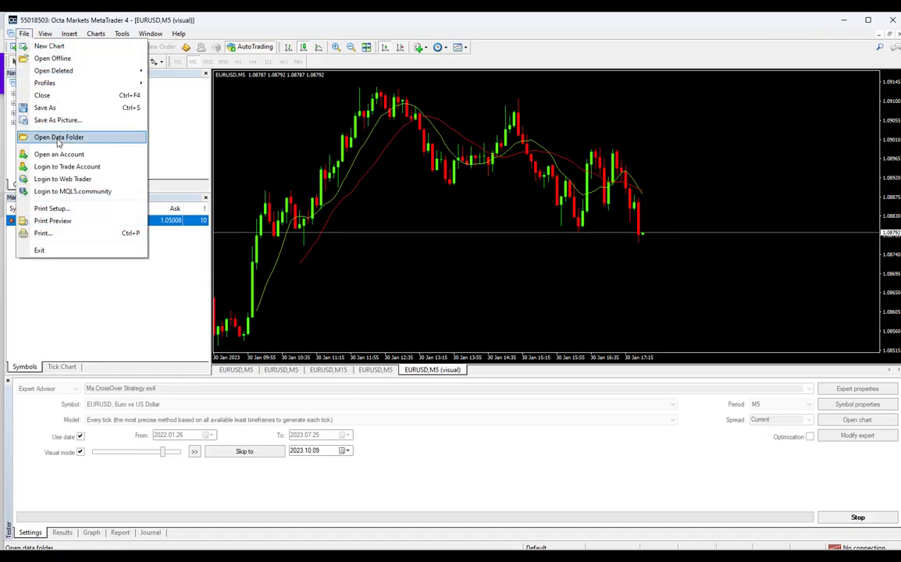
{"action": "left_click", "coordinate": [90, 135]}
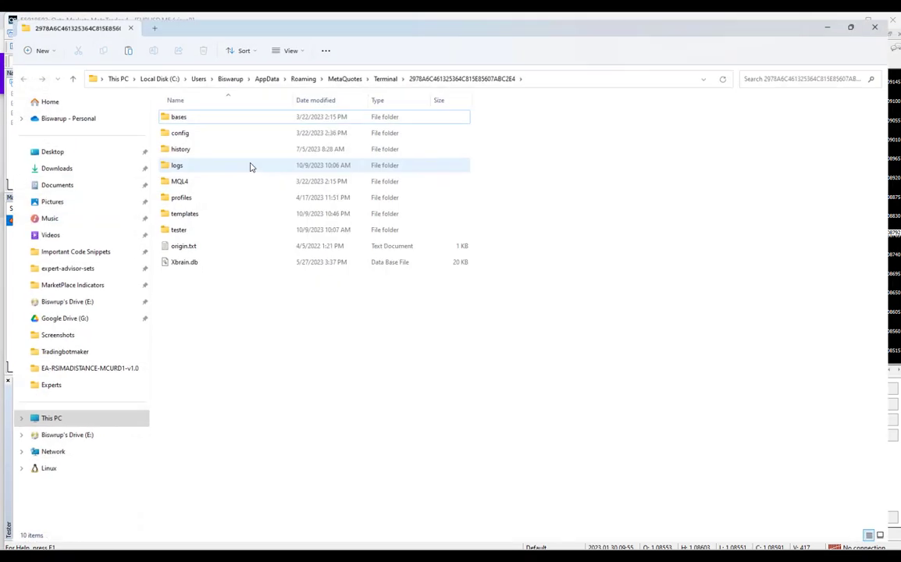
{"action": "double_click", "coordinate": [181, 179]}
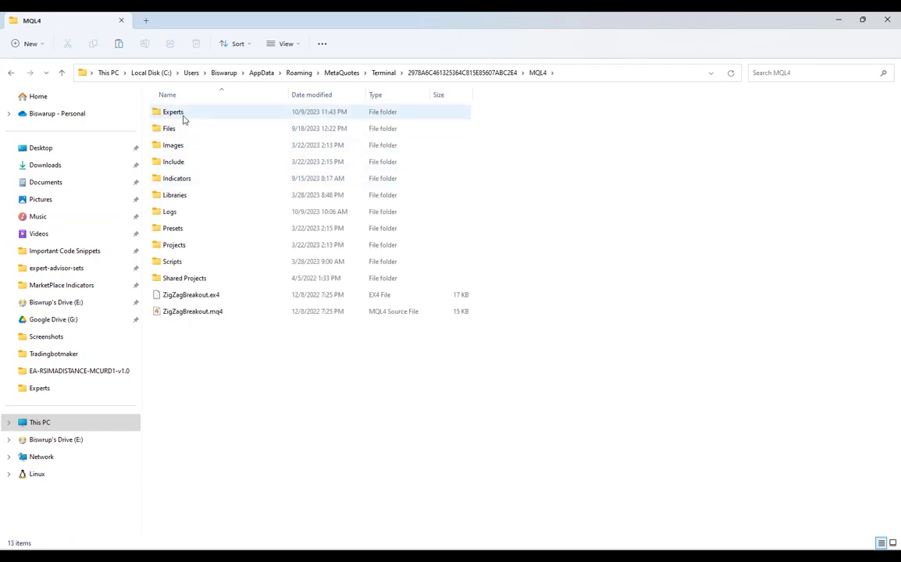
{"action": "double_click", "coordinate": [183, 114]}
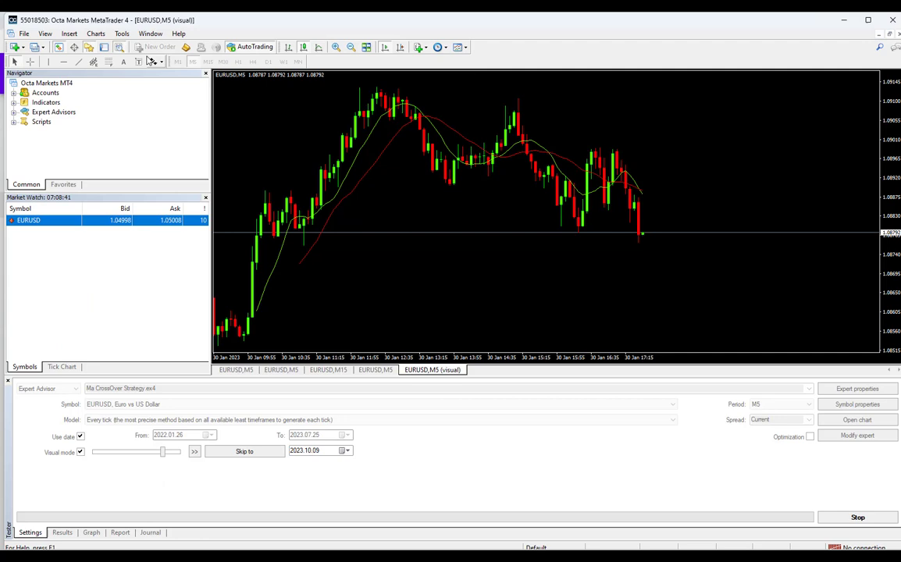
{"action": "left_click", "coordinate": [186, 47]}
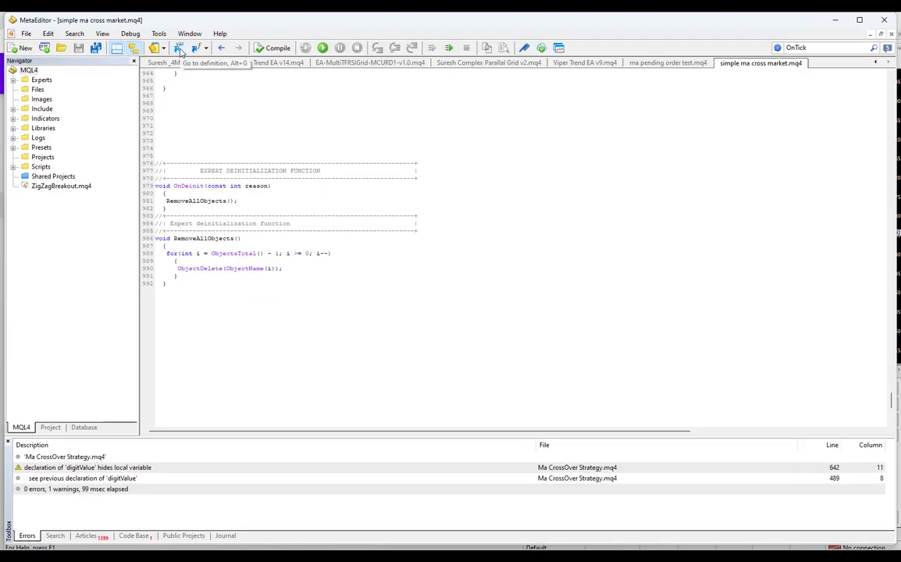
{"action": "double_click", "coordinate": [64, 456]}
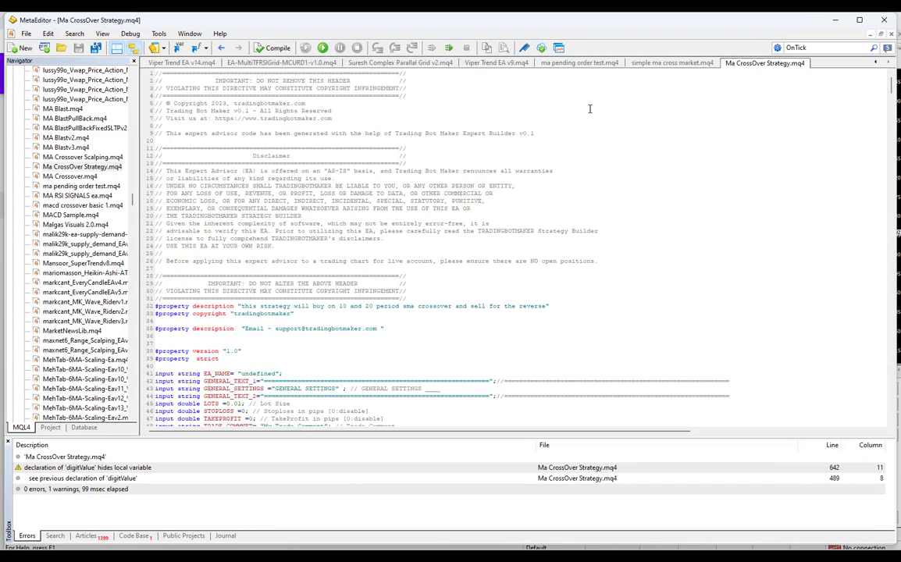
{"action": "left_click", "coordinate": [340, 49]}
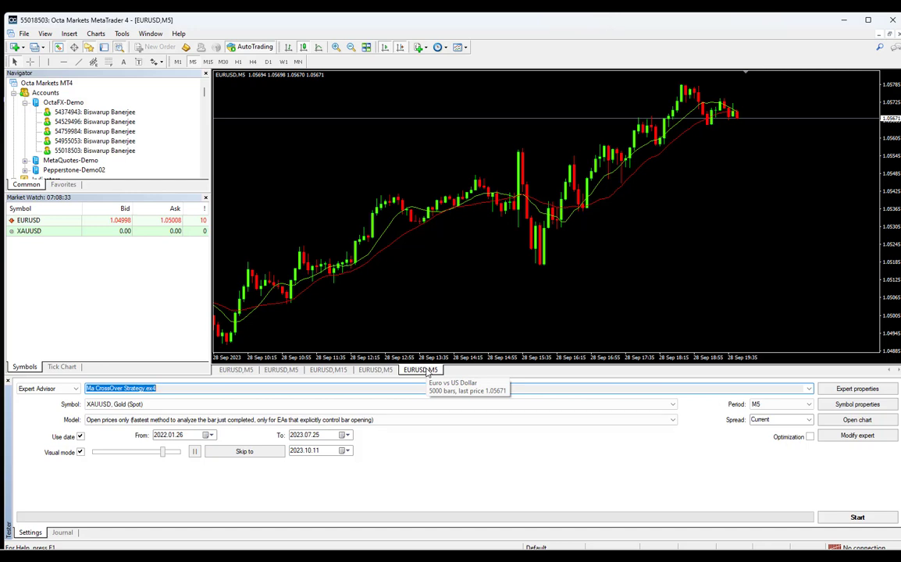
Review the EA's 10/20 MA inputs, set the test symbol to EURUSD, and open a EURUSD M5 chart.
{"action": "left_click", "coordinate": [858, 388]}
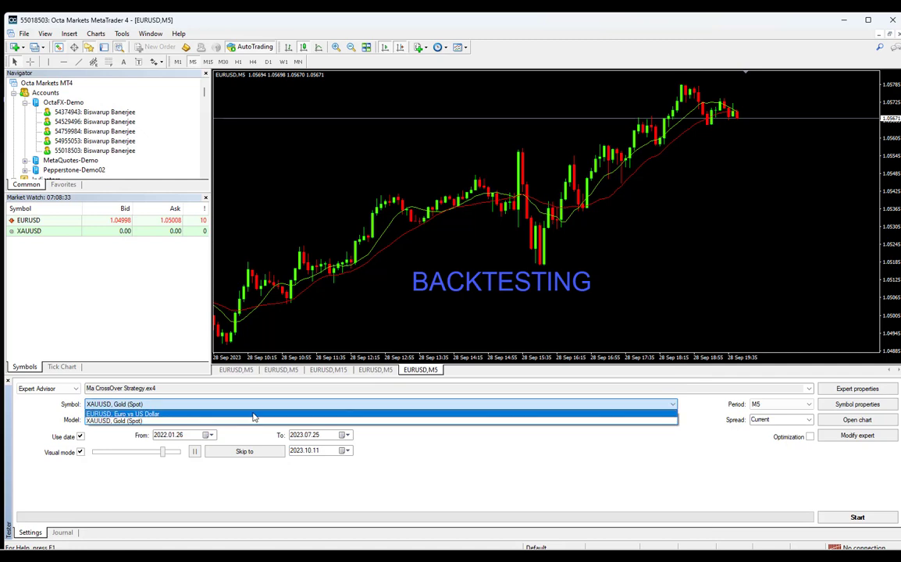
{"action": "left_click", "coordinate": [252, 419]}
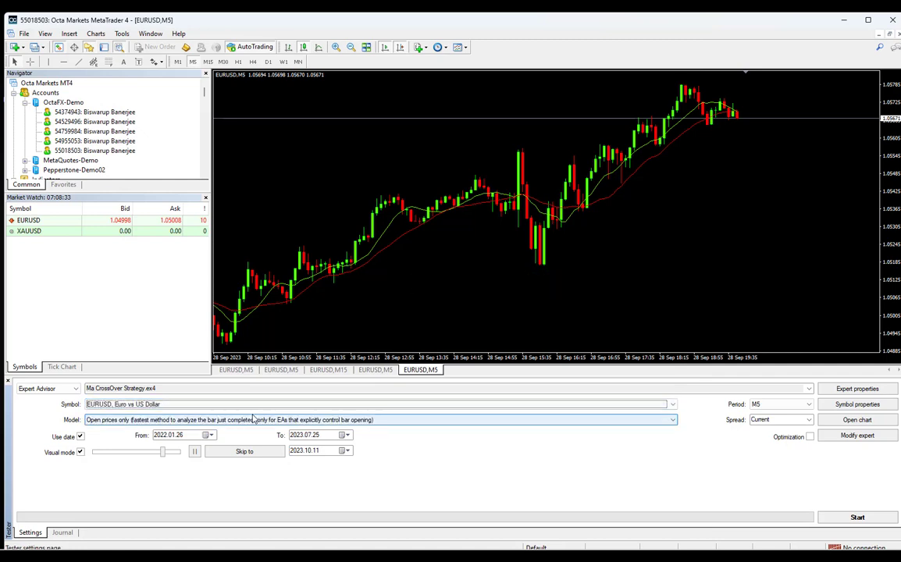
{"action": "left_click", "coordinate": [419, 47]}
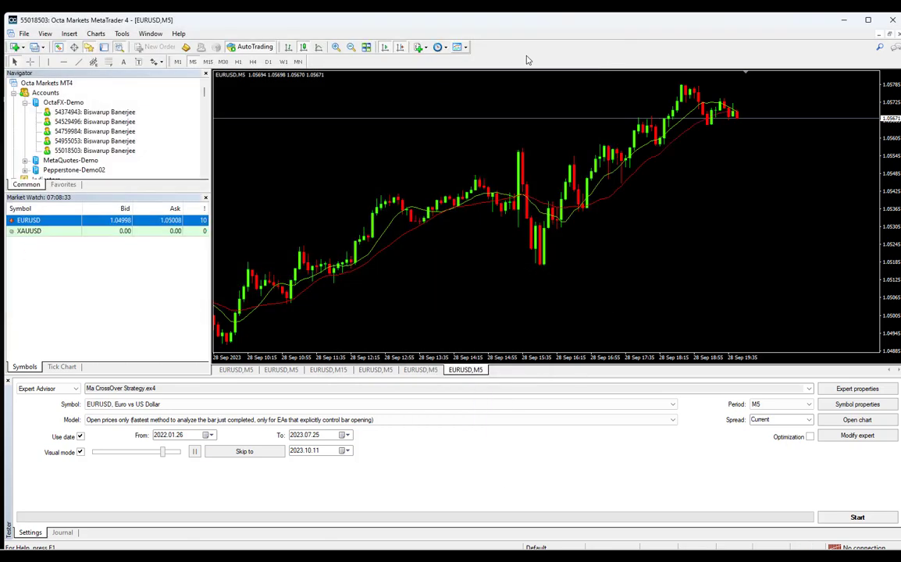
Save the template as 'Ma Crossover Templ', apply Ma Cossover Template to the visual chart, and resume playback.
{"action": "type", "text": "Ma Crossover Te"}
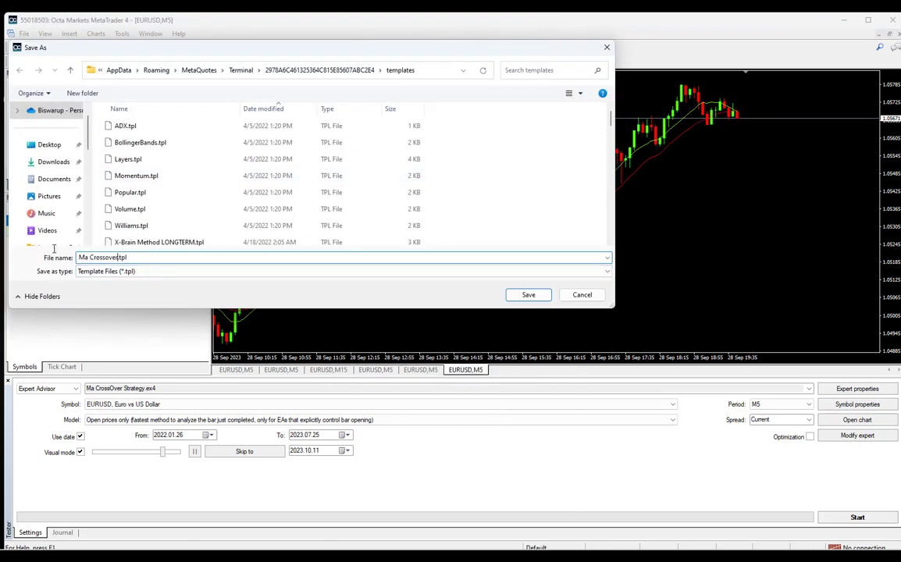
{"action": "type", "text": "mpl"}
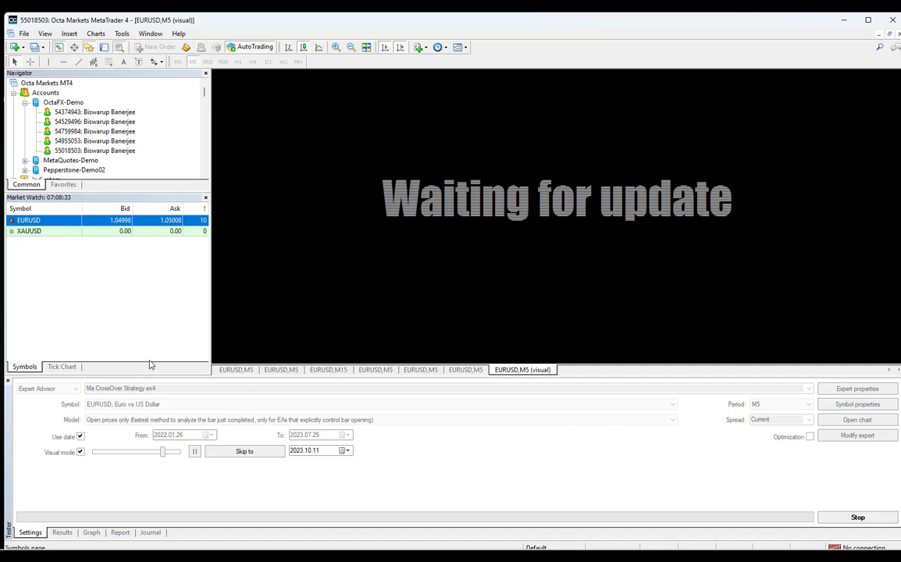
{"action": "left_click", "coordinate": [458, 46]}
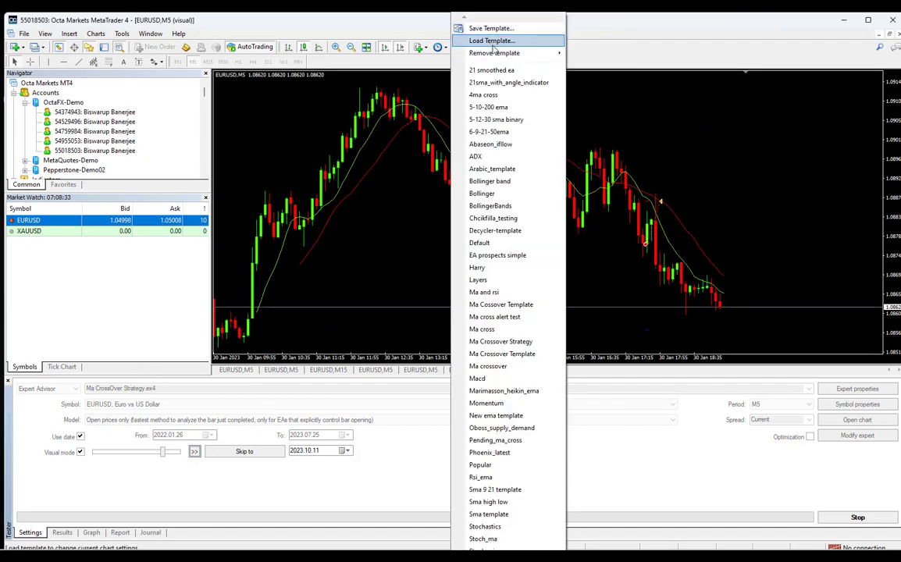
{"action": "left_click", "coordinate": [531, 305]}
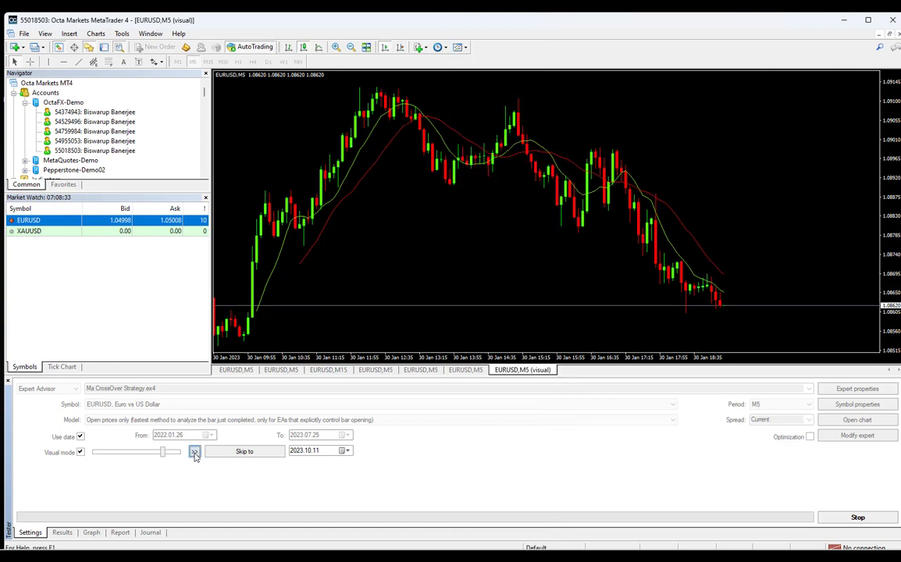
{"action": "left_click", "coordinate": [195, 453]}
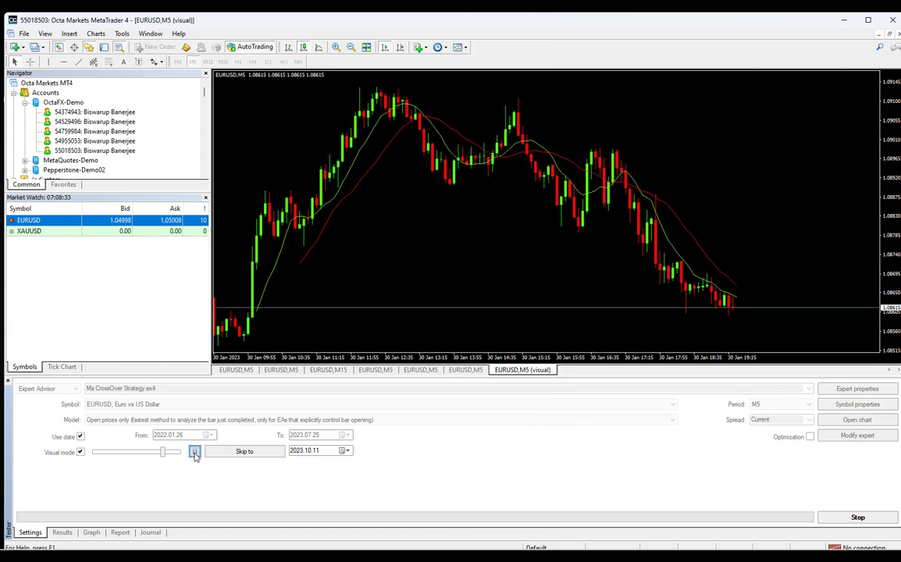